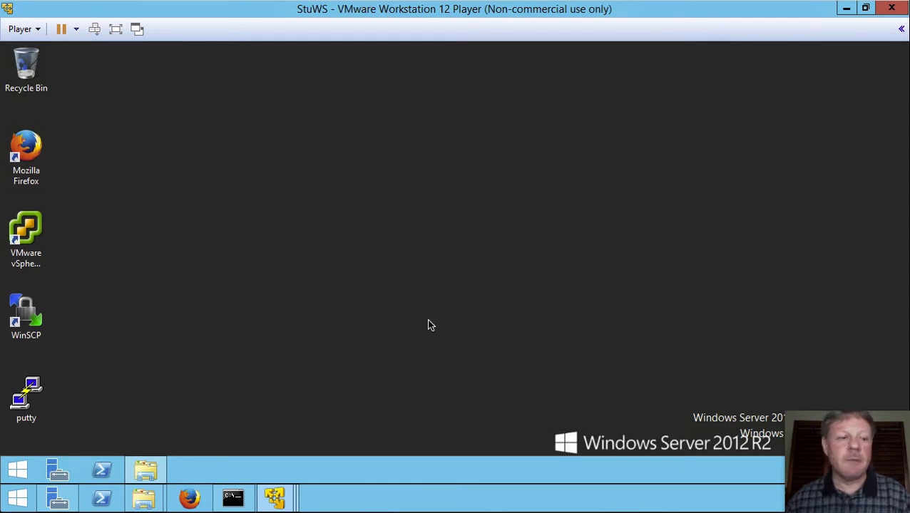
Step: Start vSphere Client and sign in to ESXi1.itss.local as root with the administrator password
left_click(22, 229)
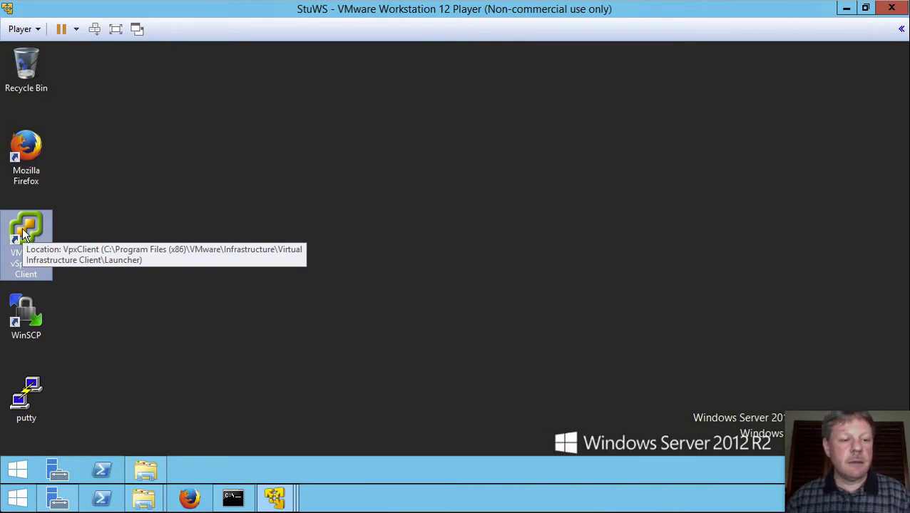
double_click(23, 233)
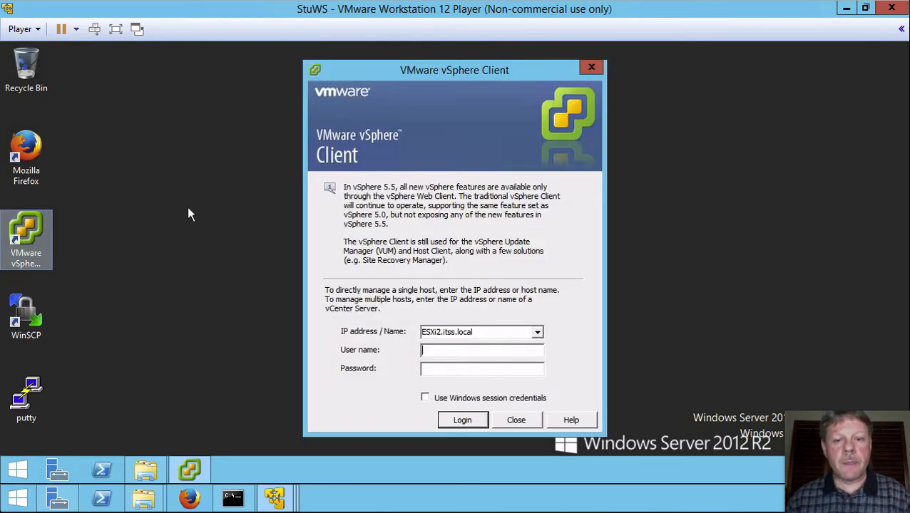
left_click(540, 333)
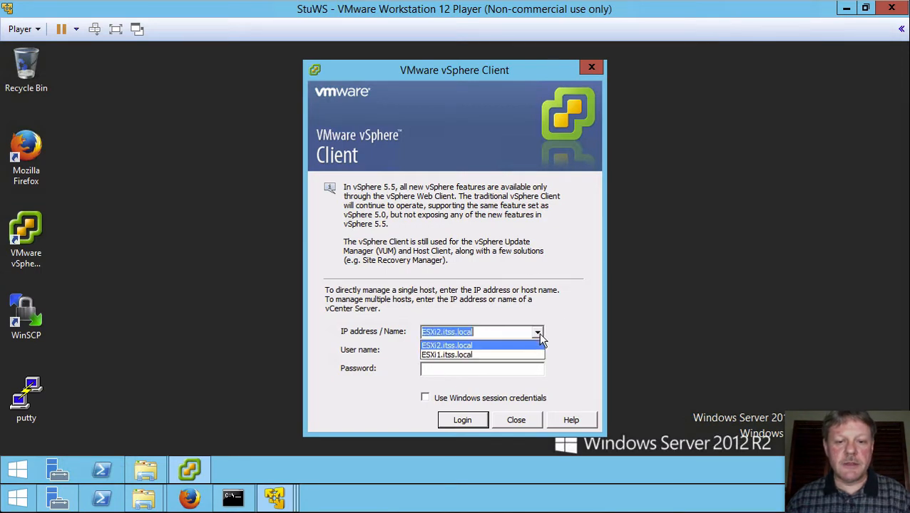
left_click(482, 356)
left_click(482, 355)
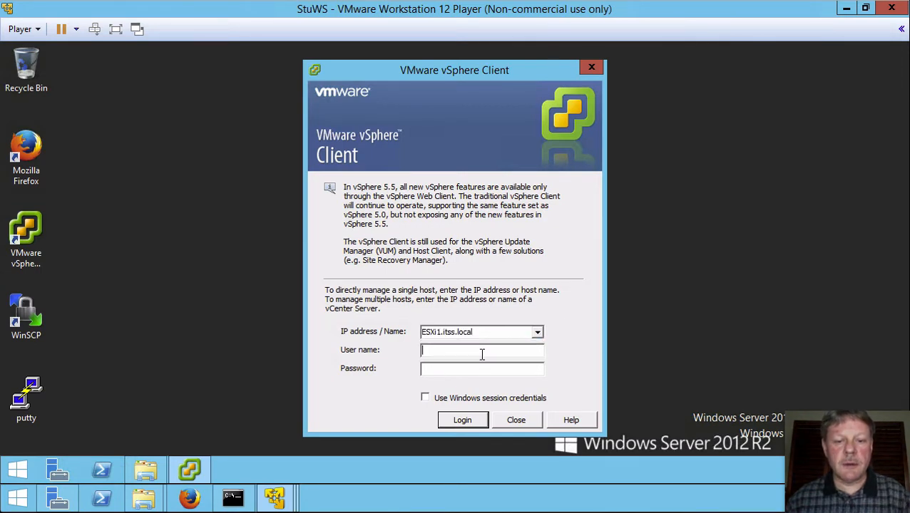
type("root")
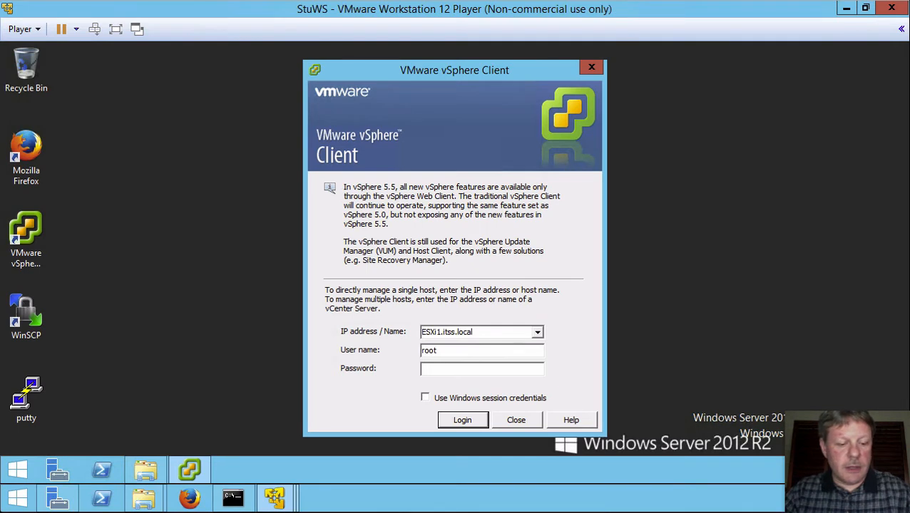
key("Tab")
type("********")
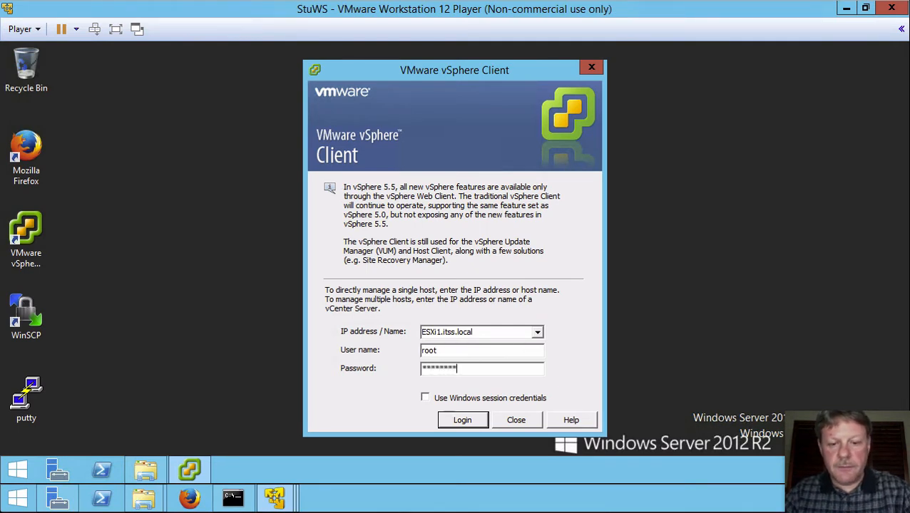
key("Return")
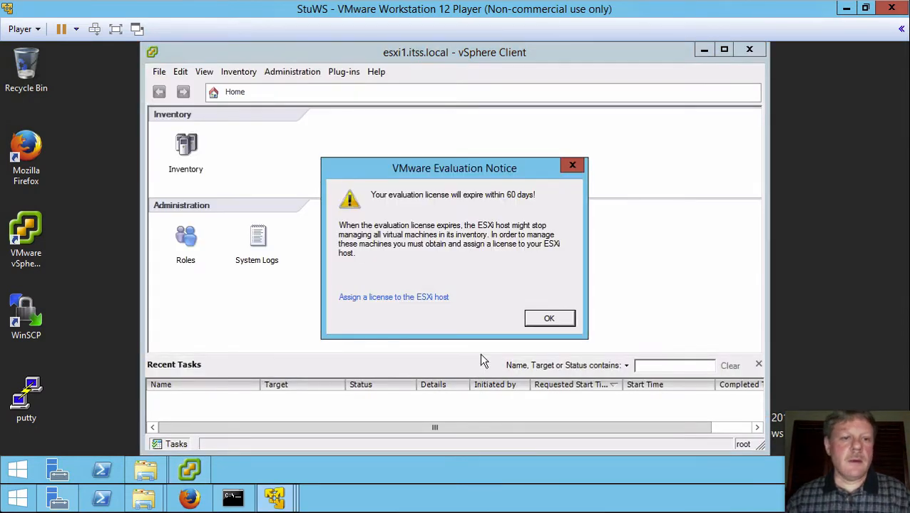
Step: Dismiss the evaluation licence notice, maximize the client window, and go to the Inventory view
left_click(552, 320)
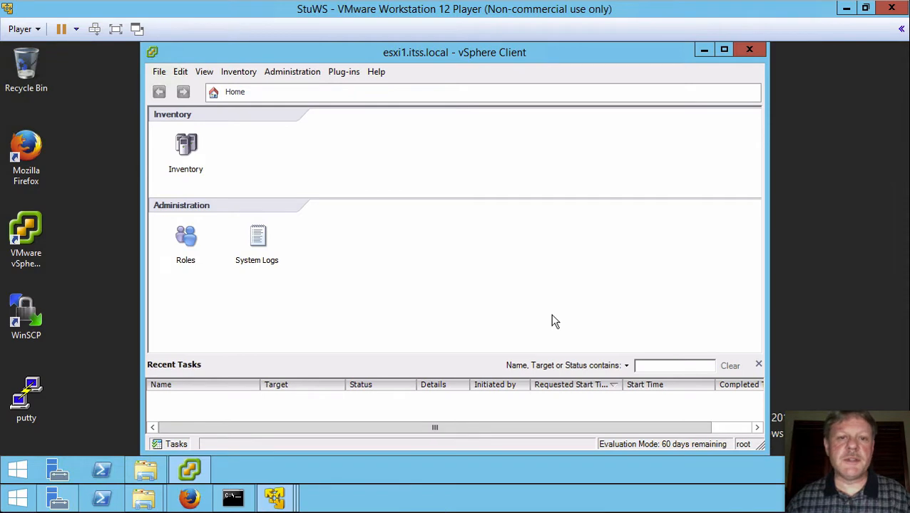
left_click(721, 53)
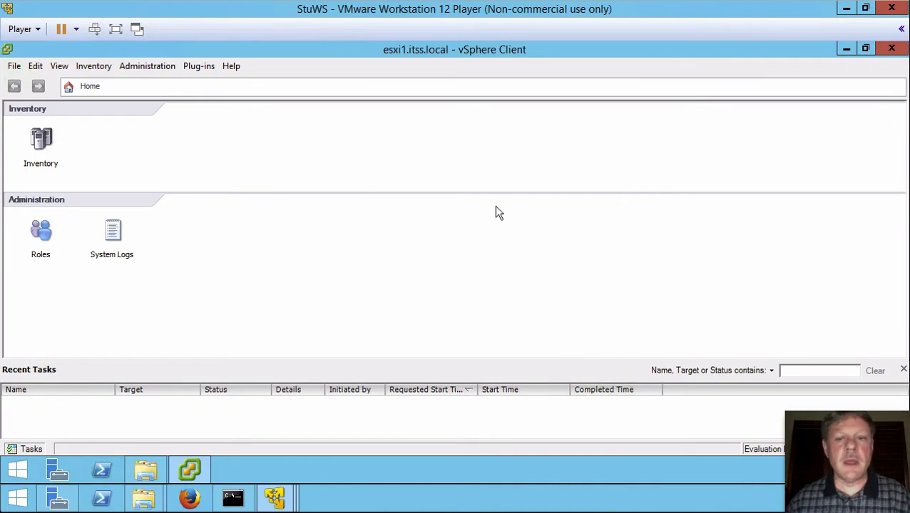
left_click(44, 151)
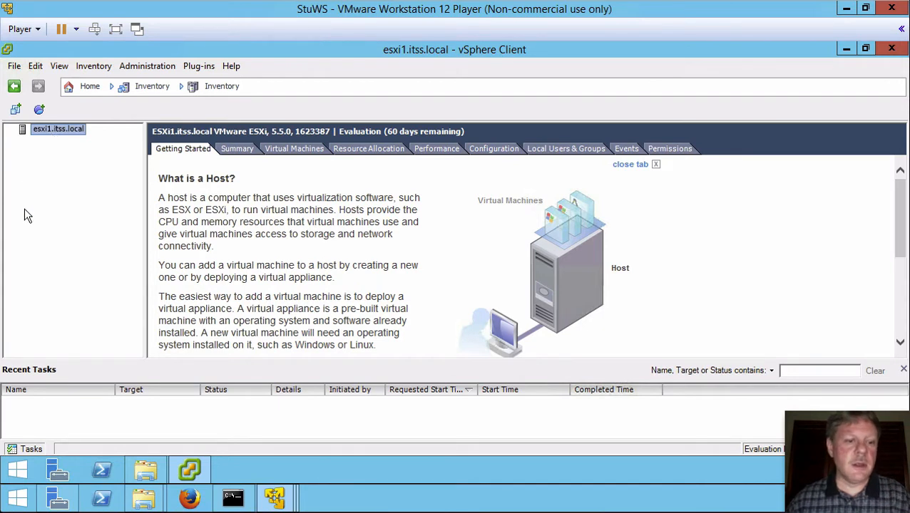
Step: Show the esxi1 host's Summary tab, then its Configuration tab with Health Status
left_click(238, 158)
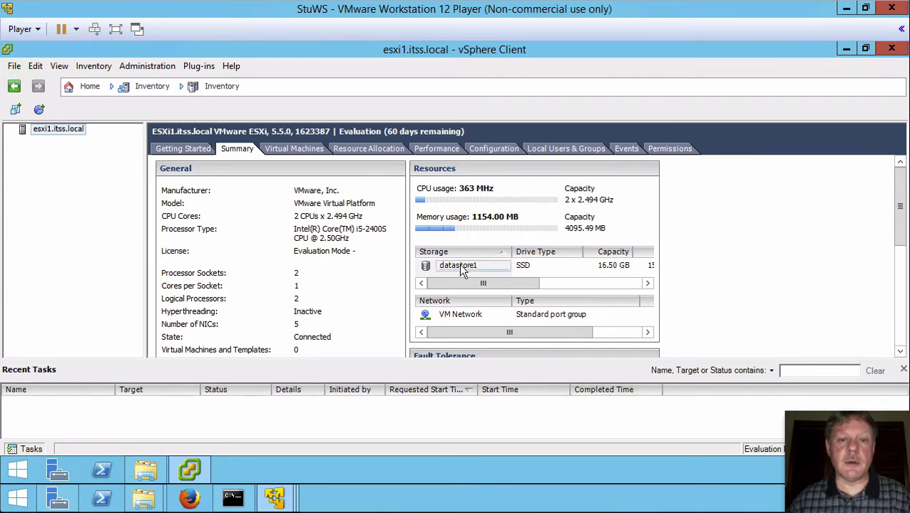
left_click(492, 149)
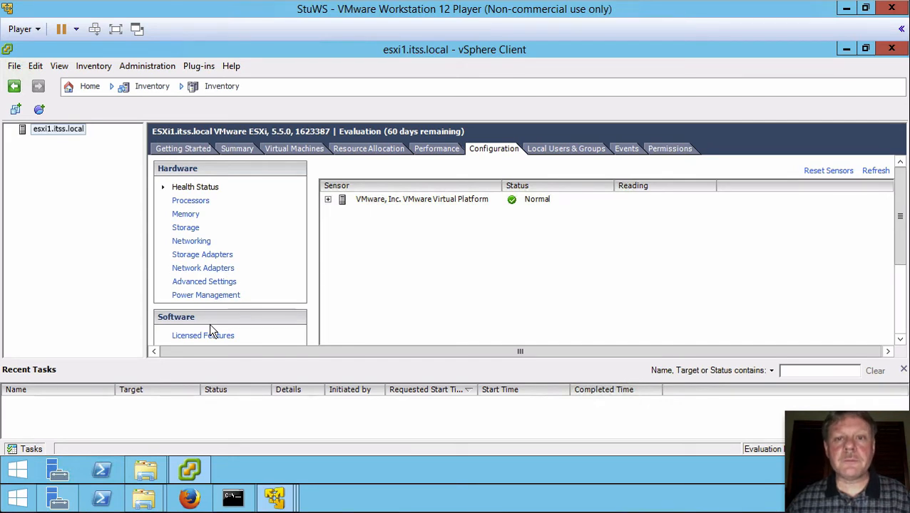
Step: Review the Processors page, then the Memory page showing 4095.5 MB of physical memory
left_click(194, 203)
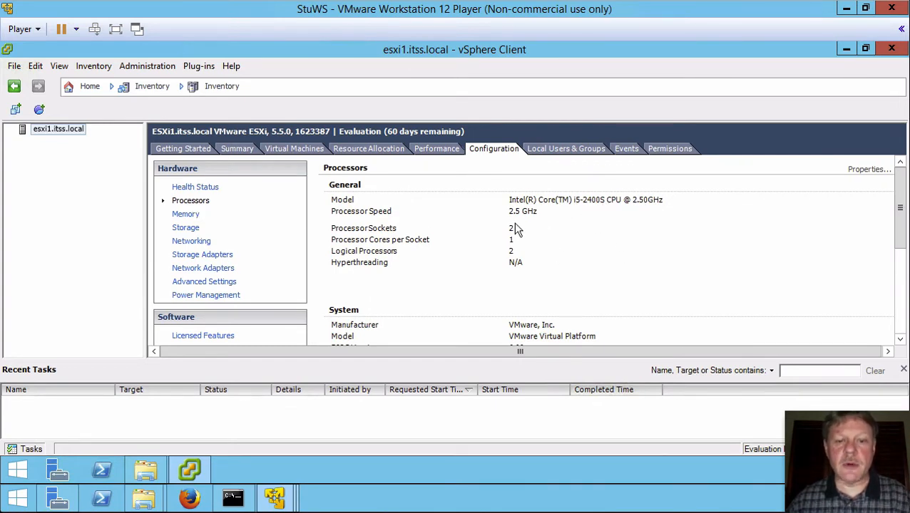
left_click(189, 217)
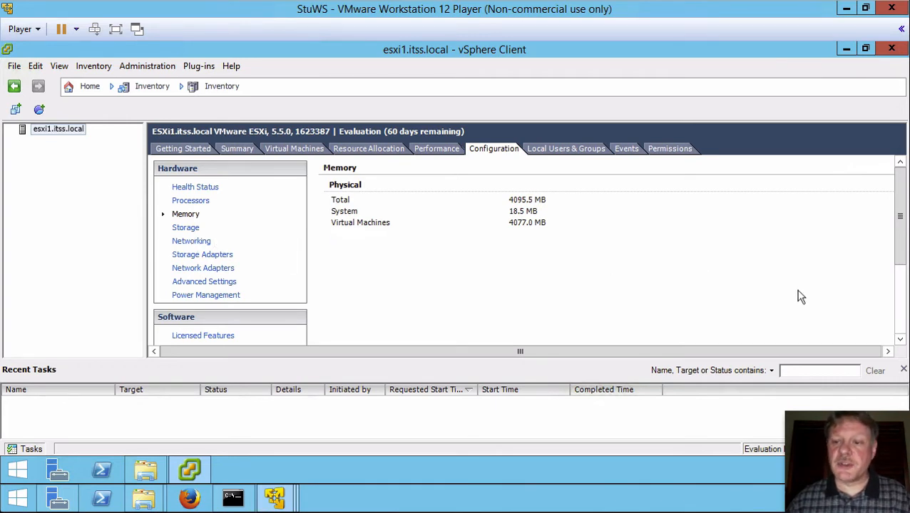
left_click(901, 304)
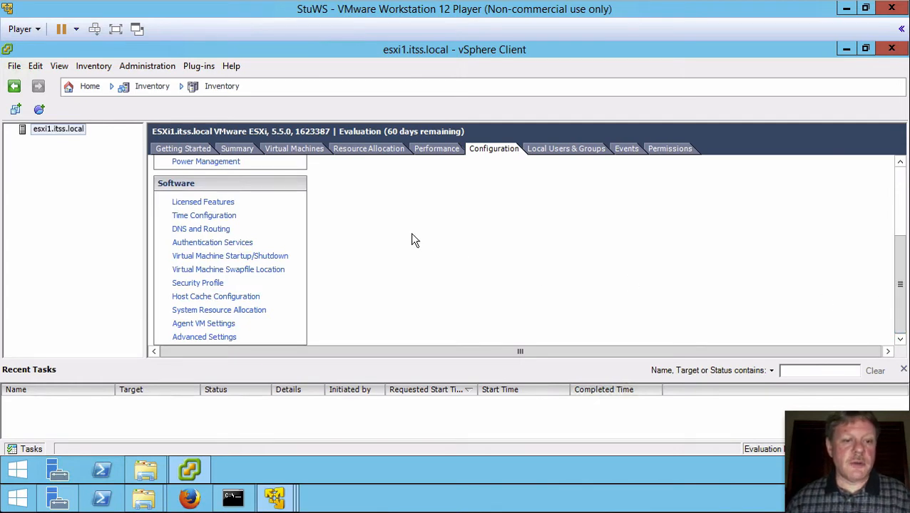
Step: Review DNS and Routing: domain itss.local, DNS 192.168.70.13, gateway 192.168.70.2
left_click(212, 231)
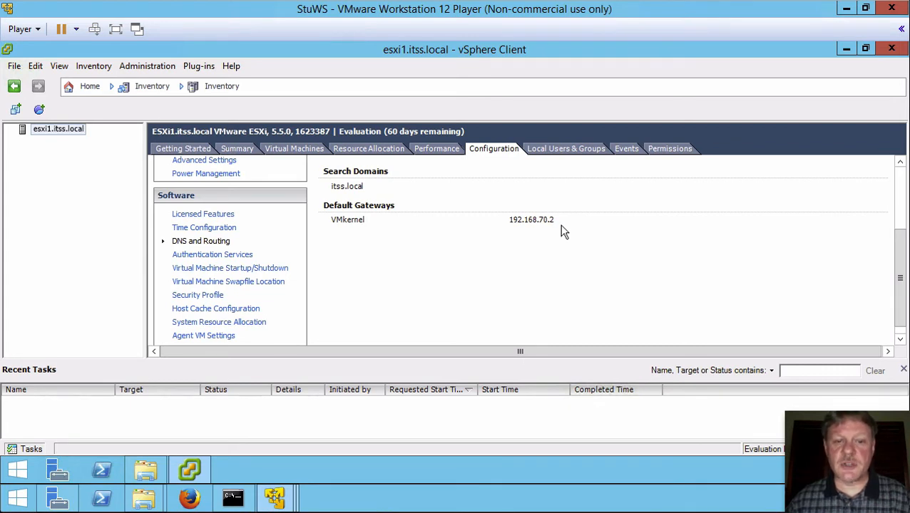
left_click_drag(897, 261, 900, 197)
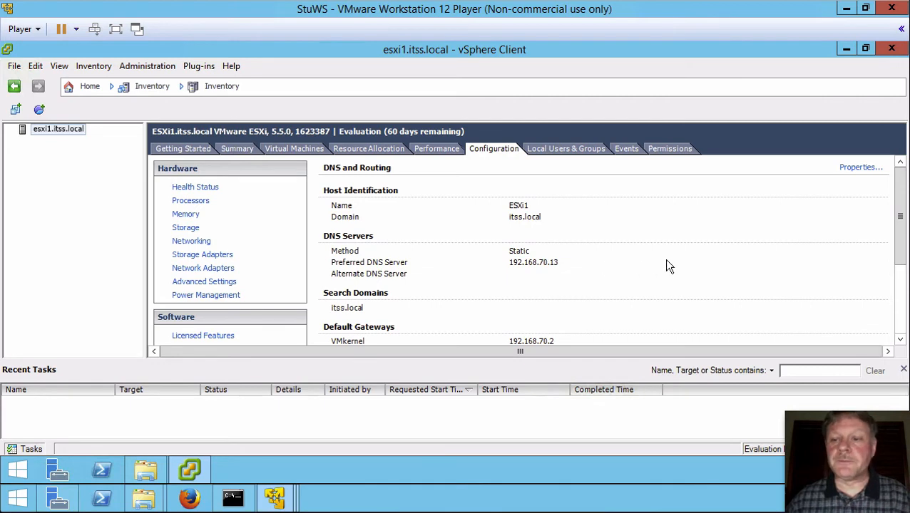
left_click(899, 310)
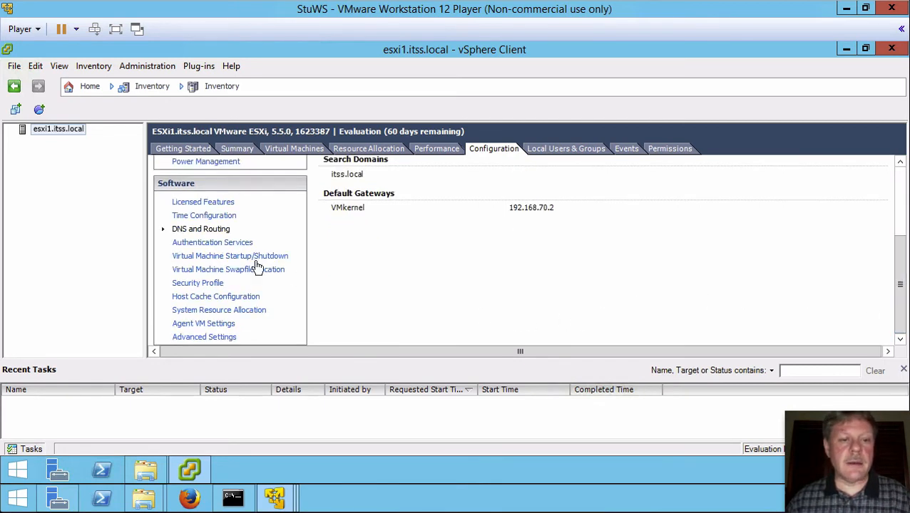
Step: In Time Configuration properties, tick NTP Client Enabled and bring up the ntpd Options dialog
left_click(225, 217)
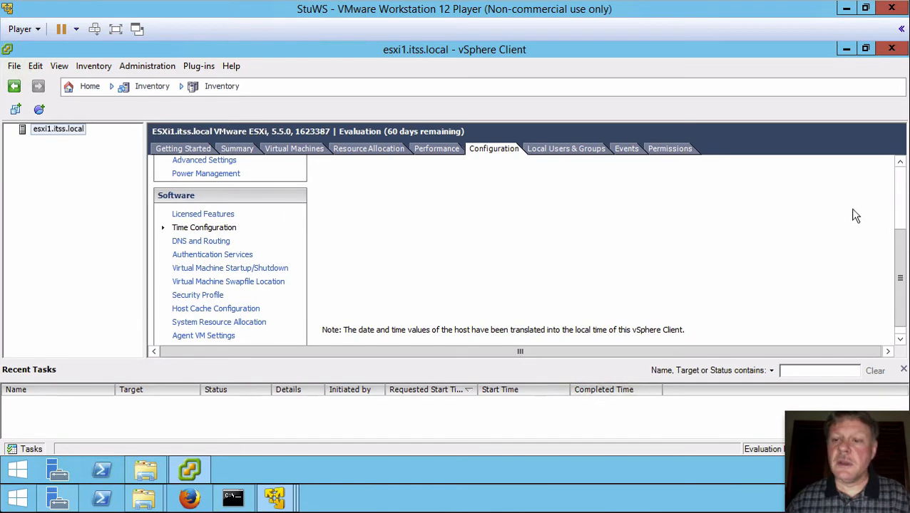
left_click(901, 212)
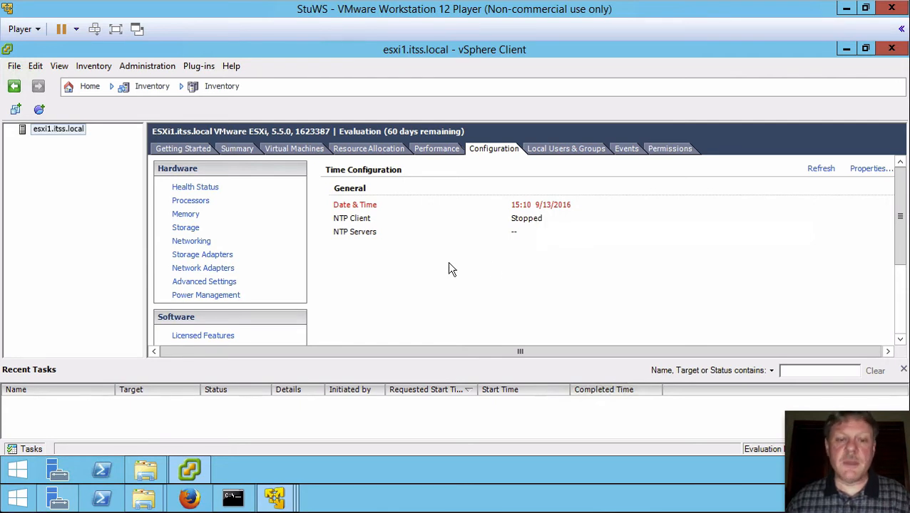
left_click(868, 171)
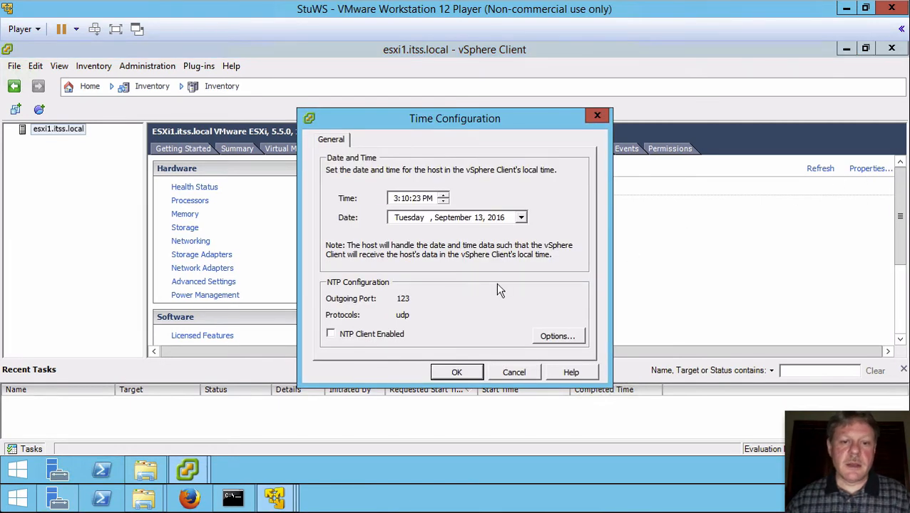
left_click(331, 335)
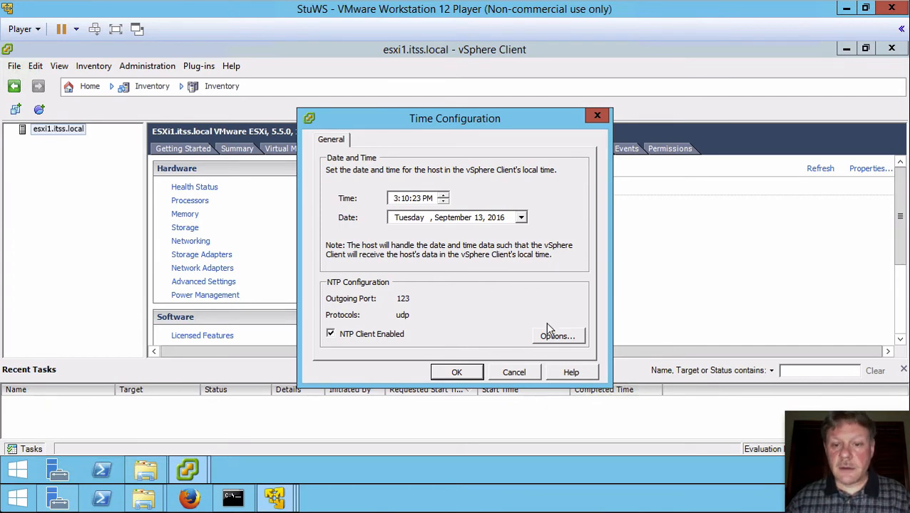
left_click(558, 337)
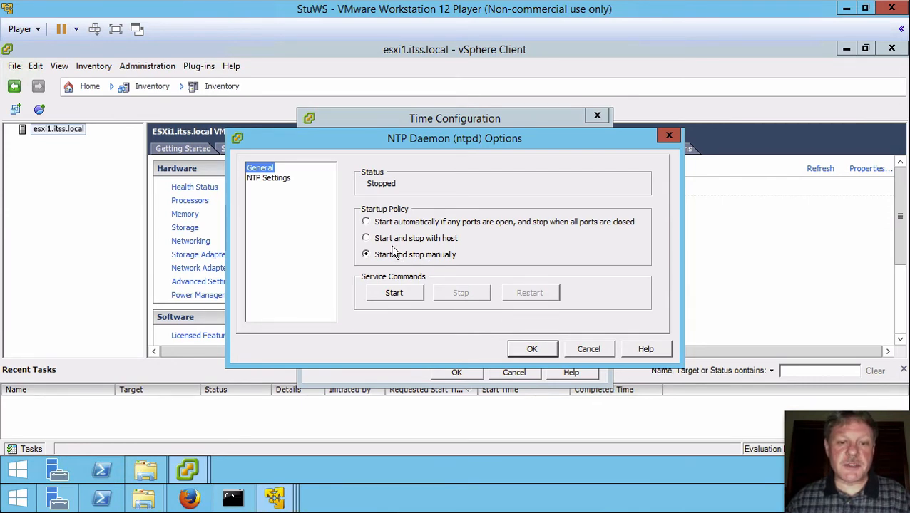
Step: Set ntpd to start and stop with the host and enter NTP server infrastructure.itss.local
left_click(366, 238)
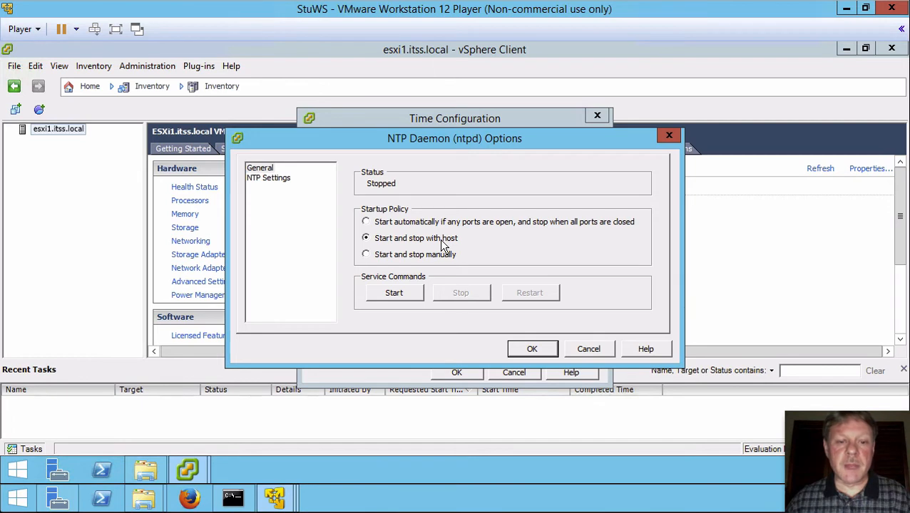
left_click(285, 181)
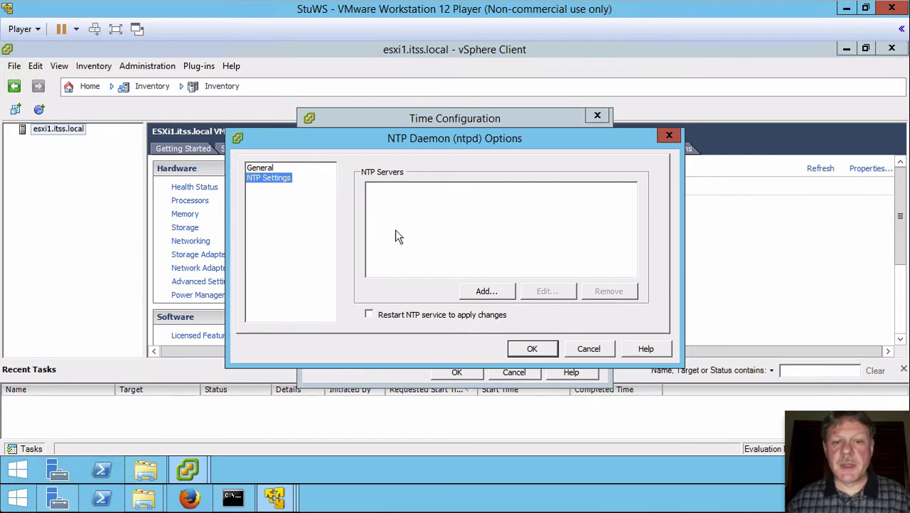
left_click(486, 294)
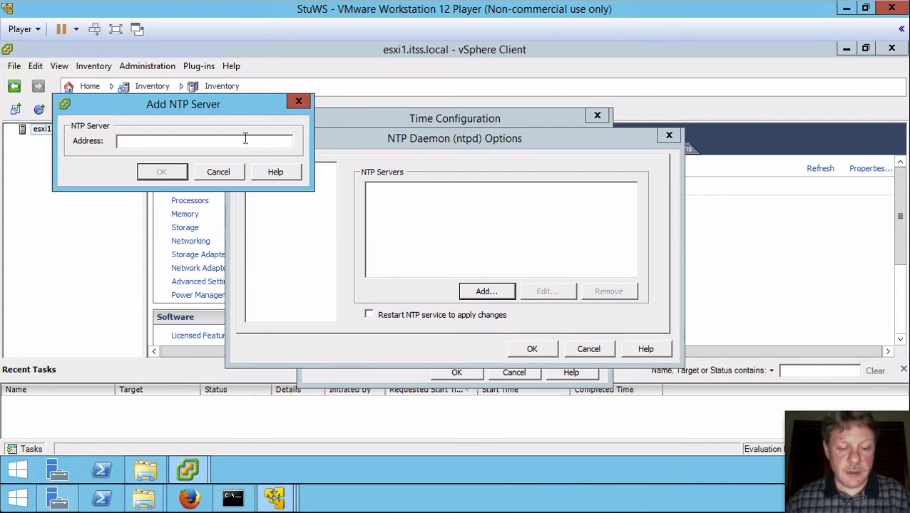
type("infr")
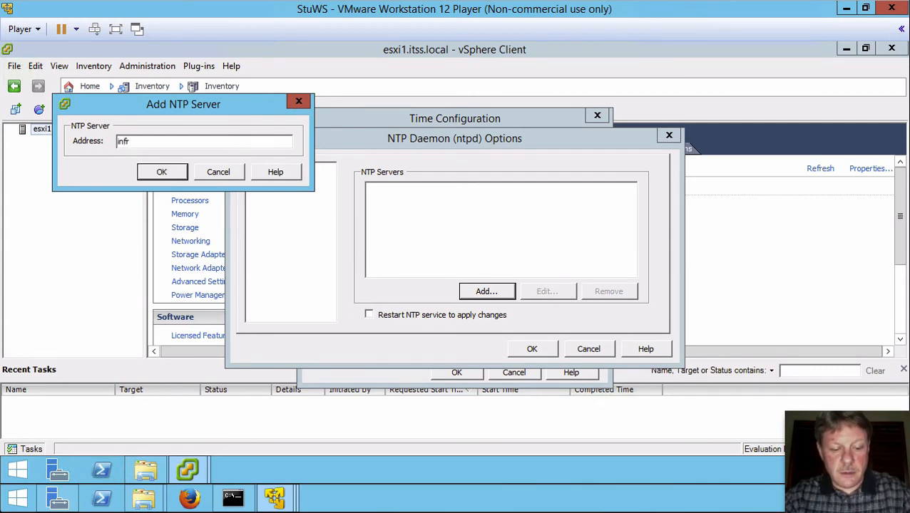
type("astrucgt")
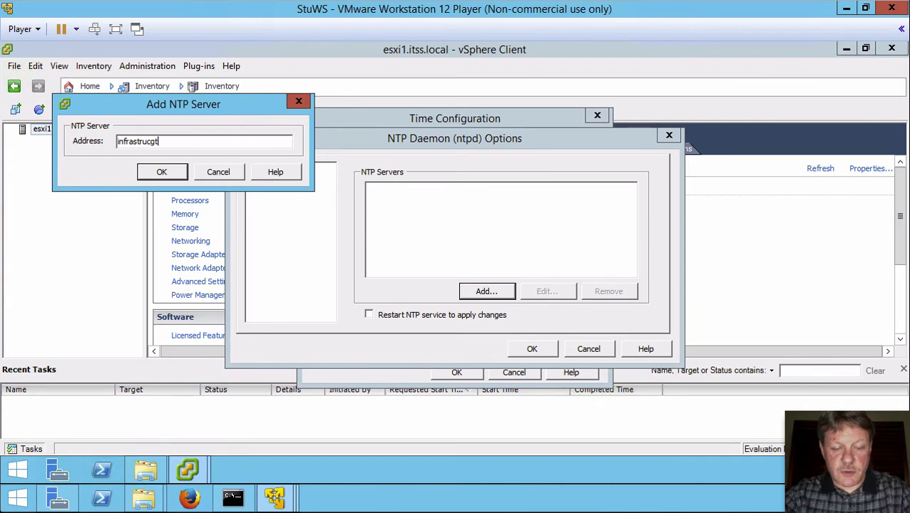
type("ure")
key("BackSpace")
key("BackSpace")
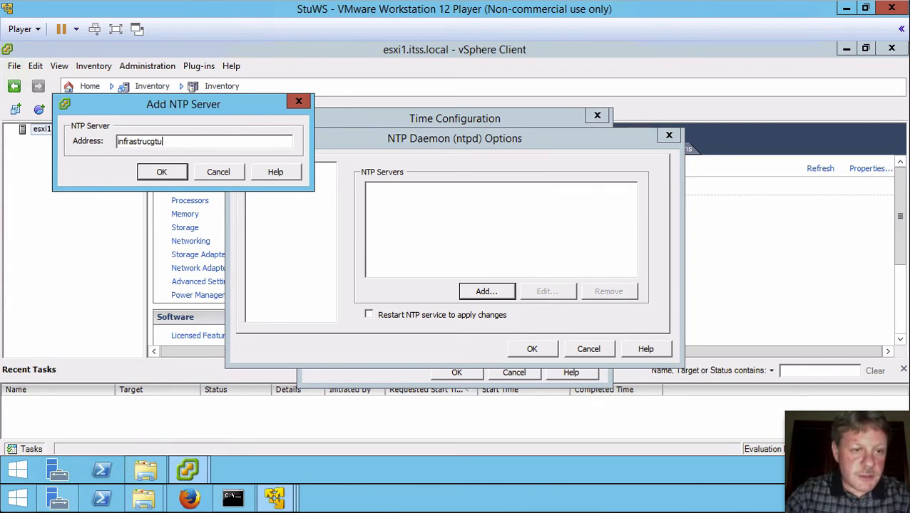
key("BackSpace")
key("BackSpace")
key("BackSpace")
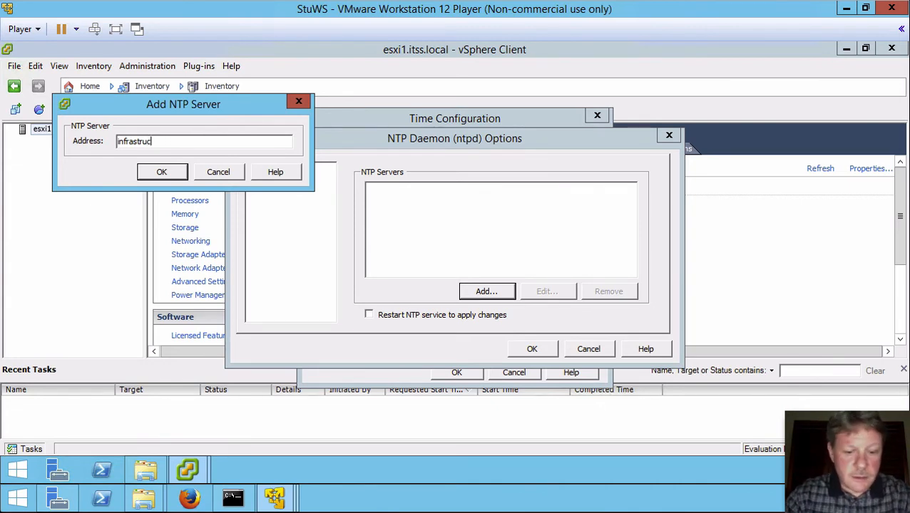
type("ture")
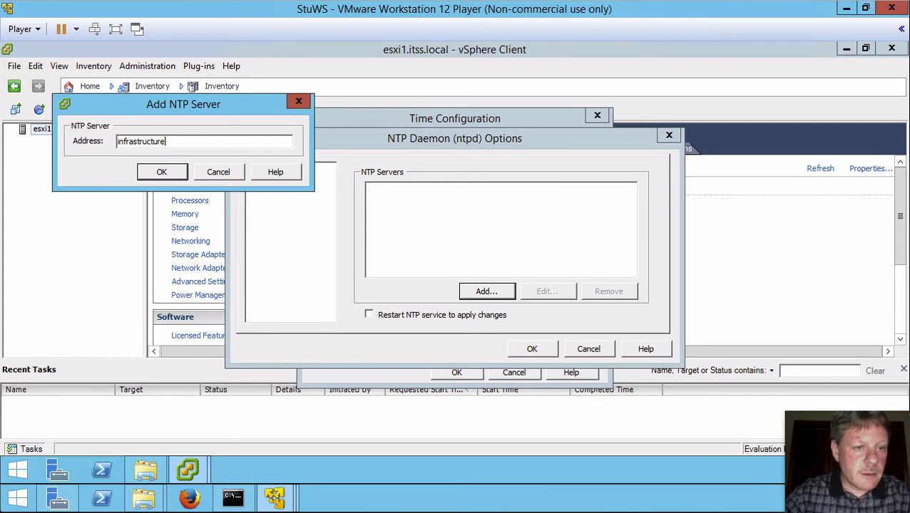
type(".itss.loal")
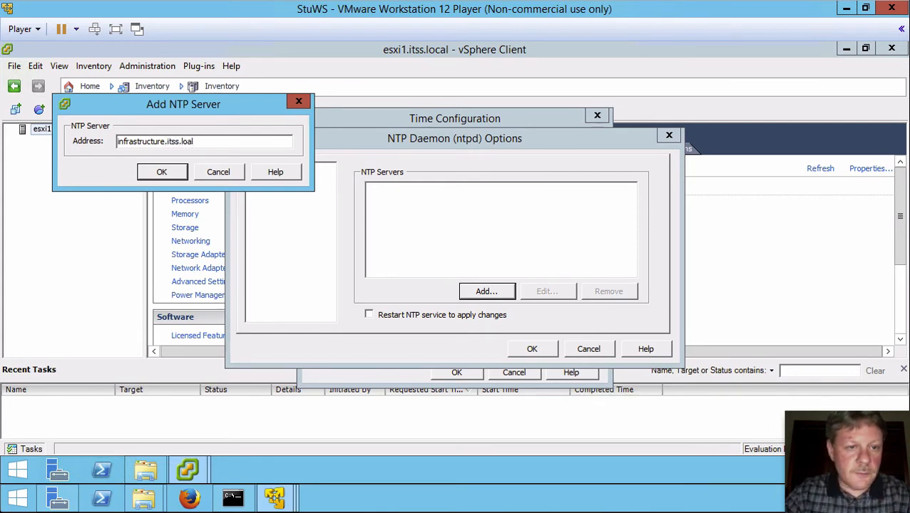
key("BackSpace")
key("BackSpace")
type("ca")
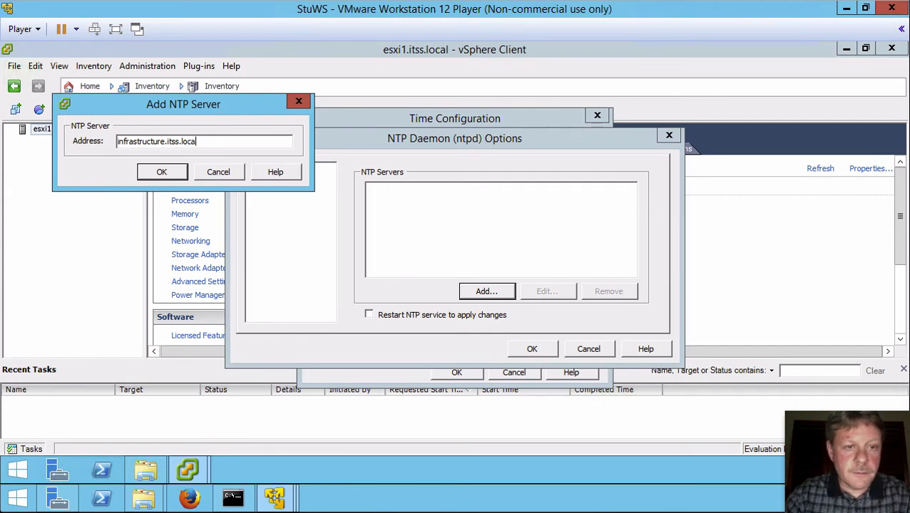
type("l")
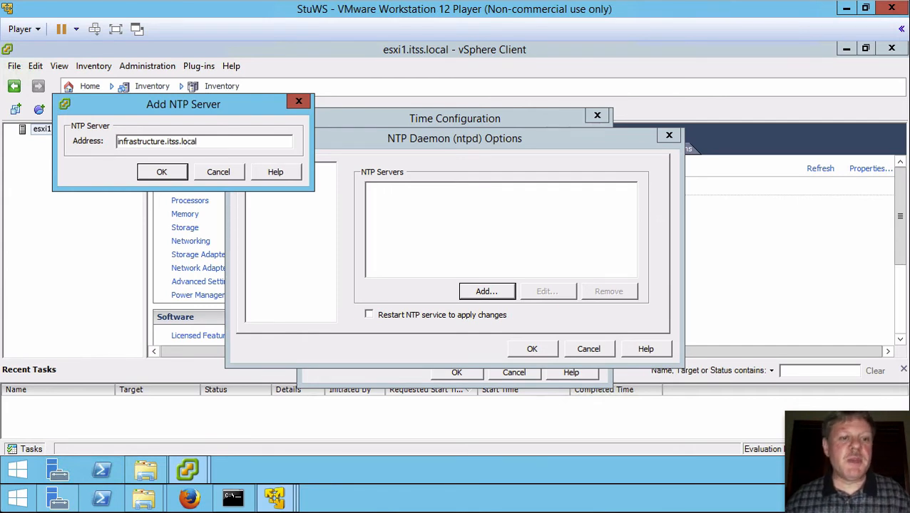
Step: Confirm the infrastructure.itss.local server, restart the NTP service, and apply the time configuration
left_click(165, 175)
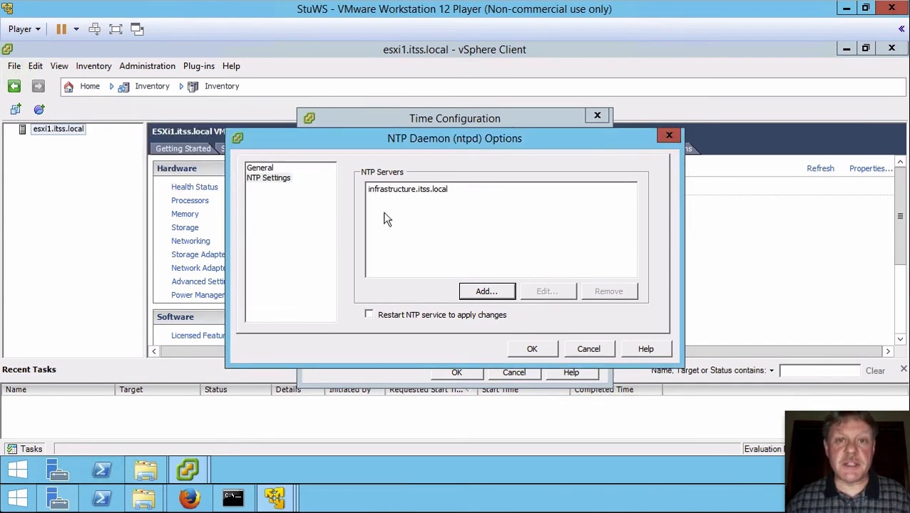
left_click(368, 315)
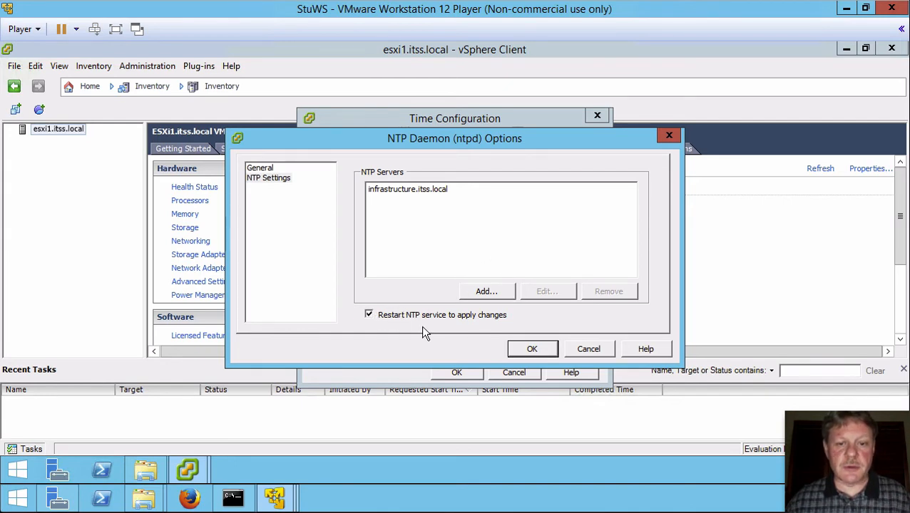
left_click(532, 349)
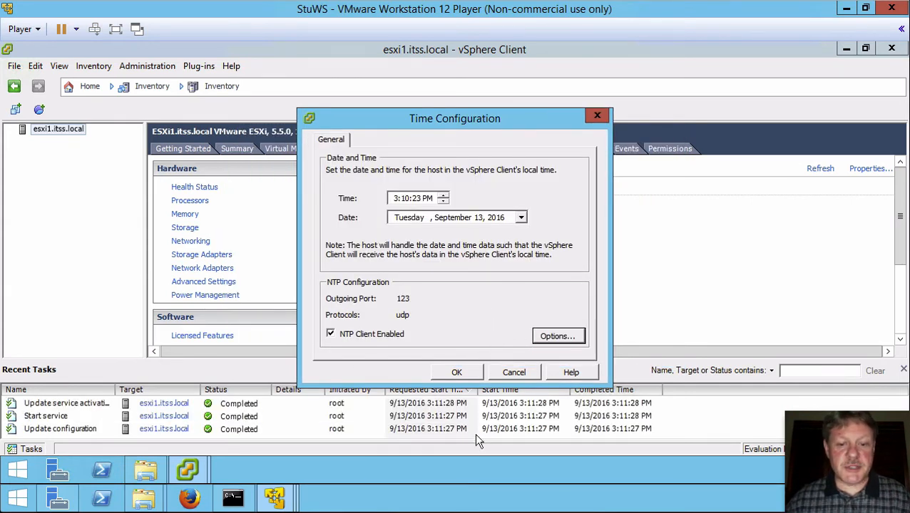
left_click(459, 372)
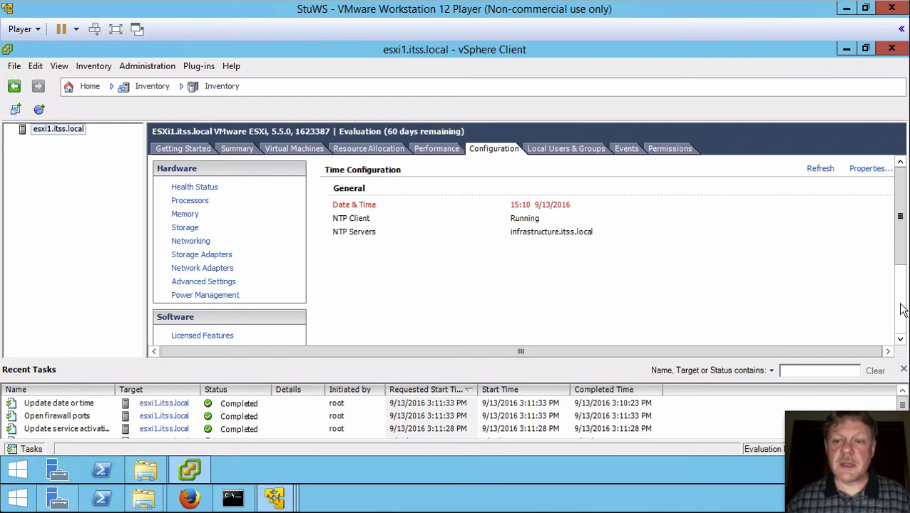
Step: Scroll to the Software list and show Authentication Services, currently Local Authentication
scroll(901, 254, "down", 3)
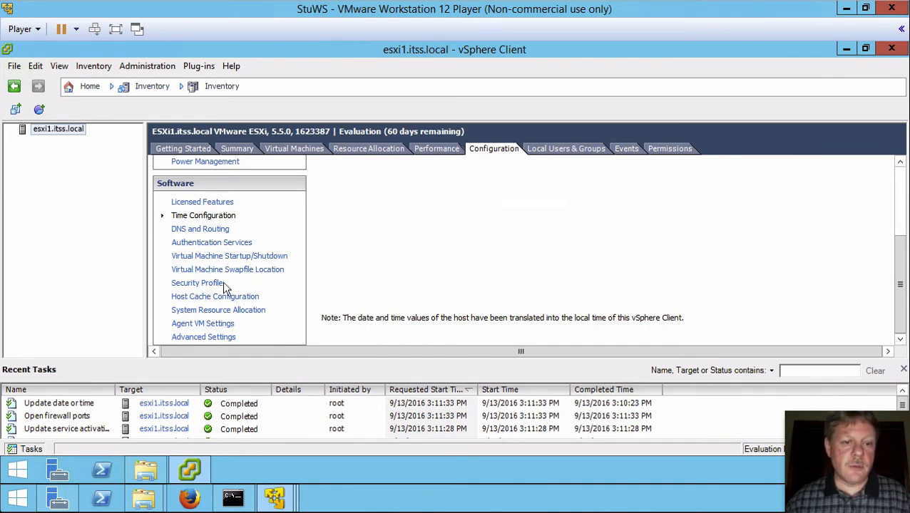
left_click(237, 246)
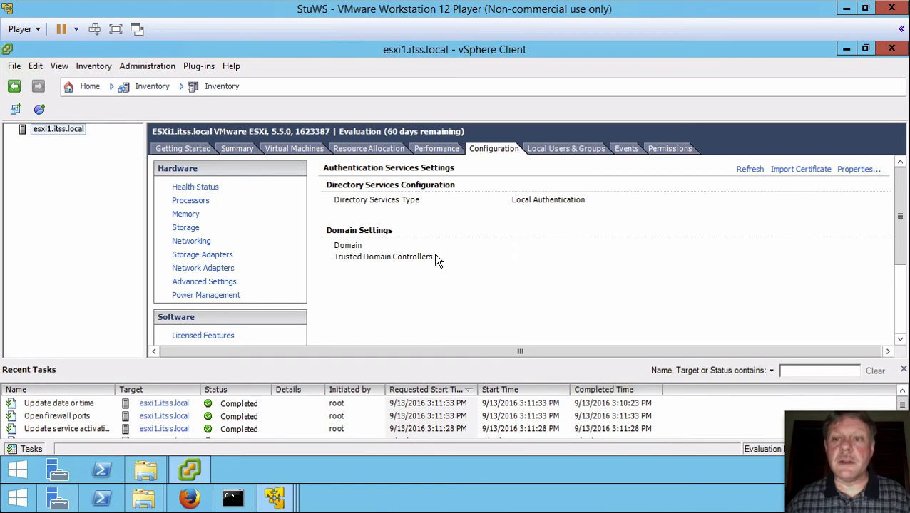
Step: Set the directory service type to Active Directory, enter domain itss.local, and join it
left_click(851, 172)
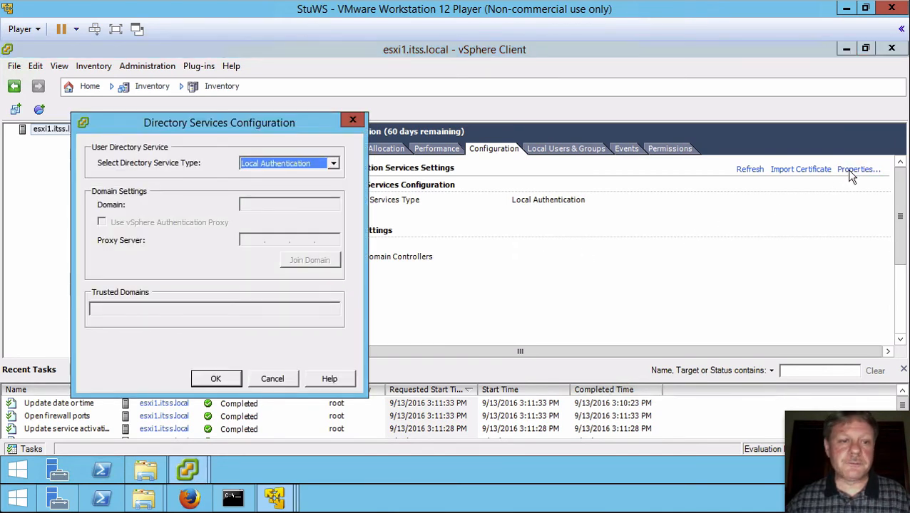
left_click_drag(297, 130, 557, 67)
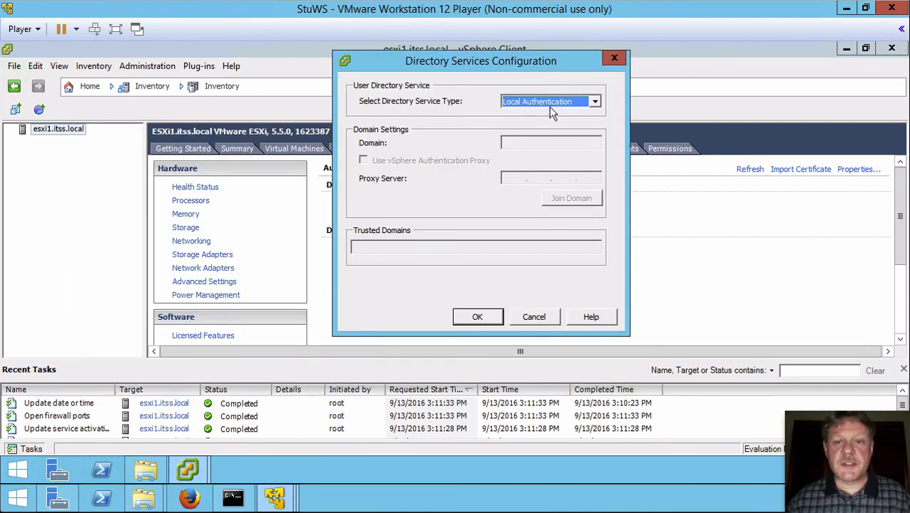
left_click(594, 104)
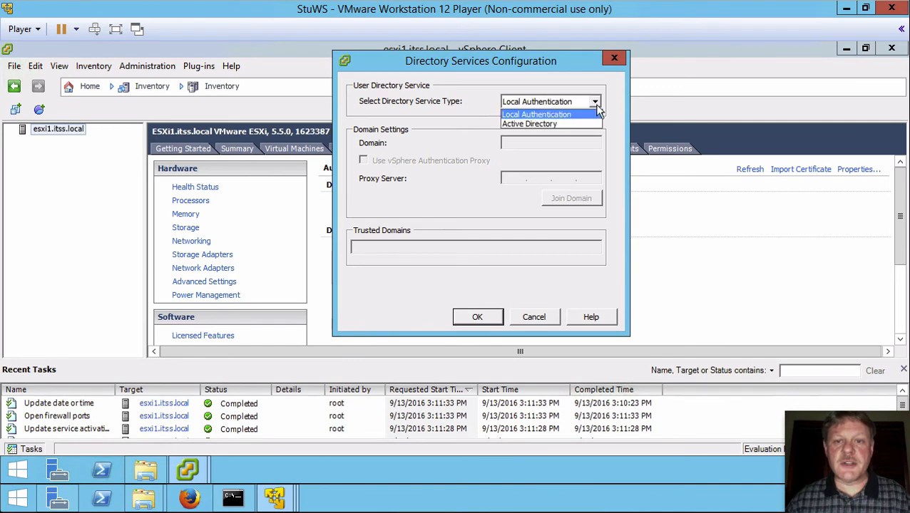
left_click(546, 123)
left_click(508, 144)
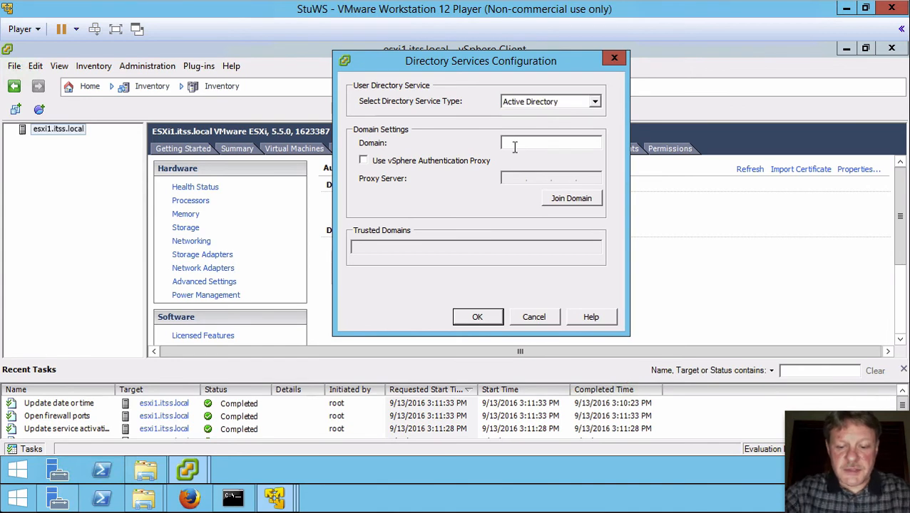
type("itss.")
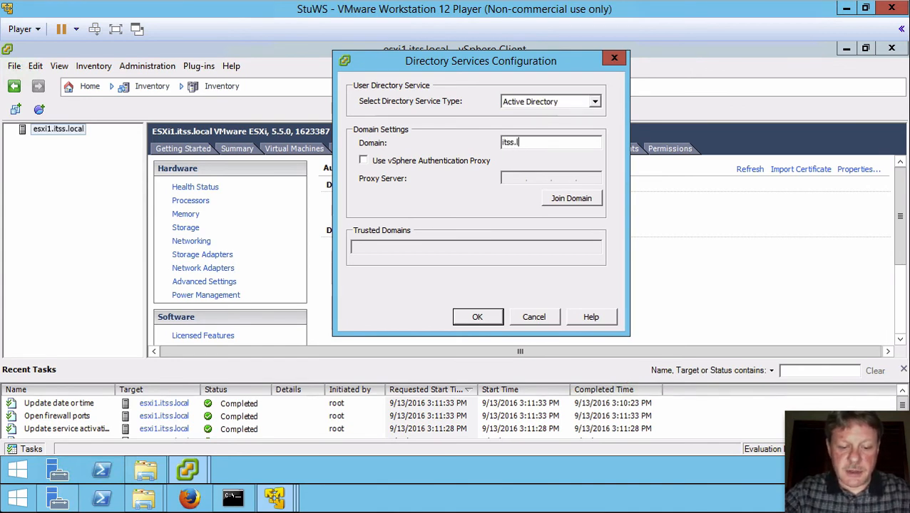
type("local")
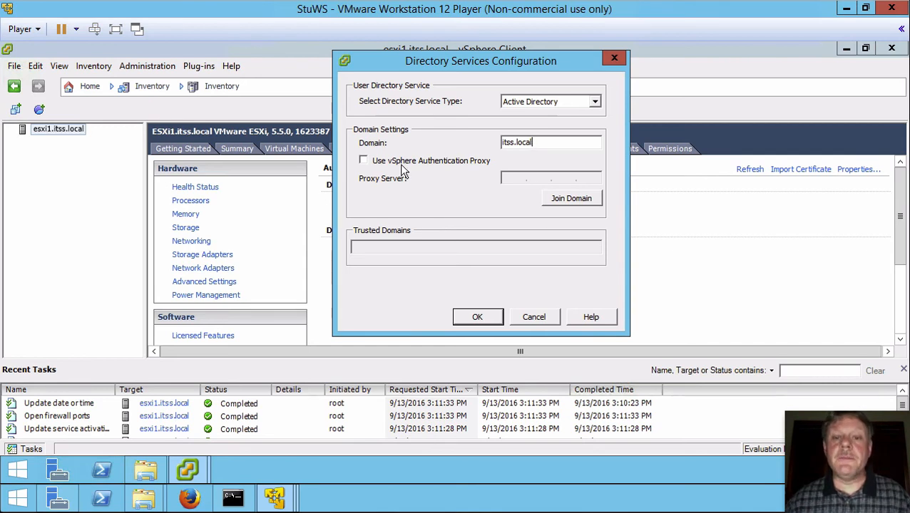
left_click(567, 199)
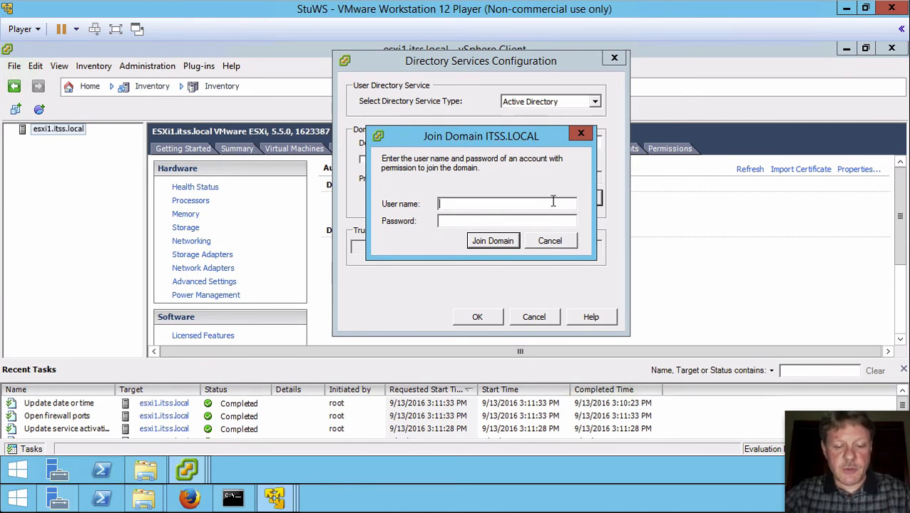
Step: Join ITSS.LOCAL using a domain account's user name and password, then close the settings window
type("vstudent")
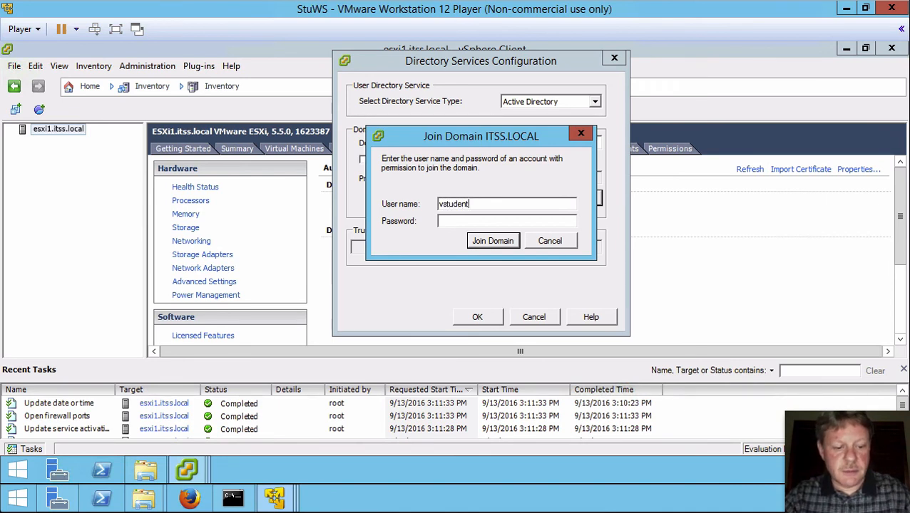
key("Tab")
type("********")
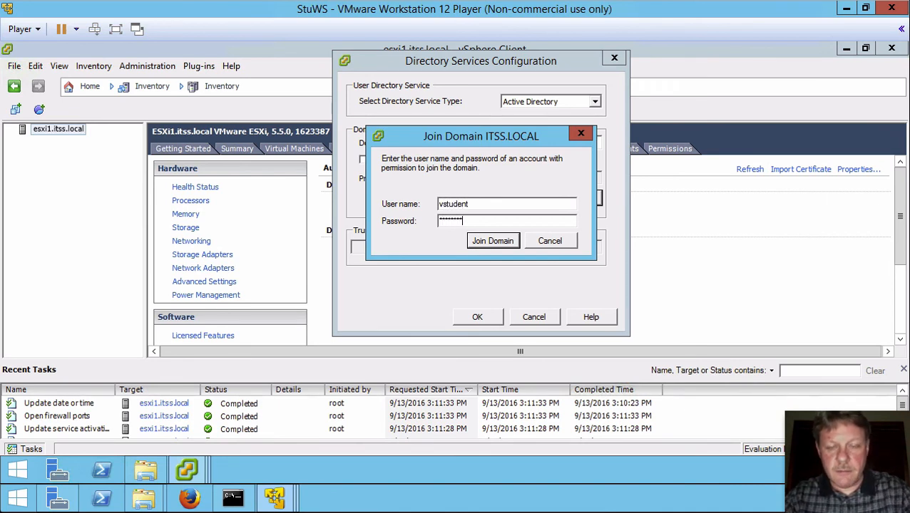
key("Return")
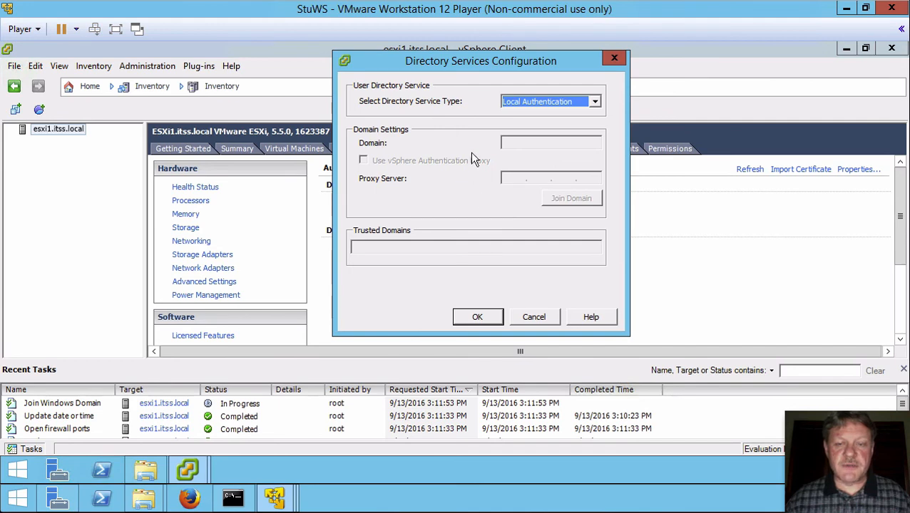
left_click_drag(492, 65, 297, 60)
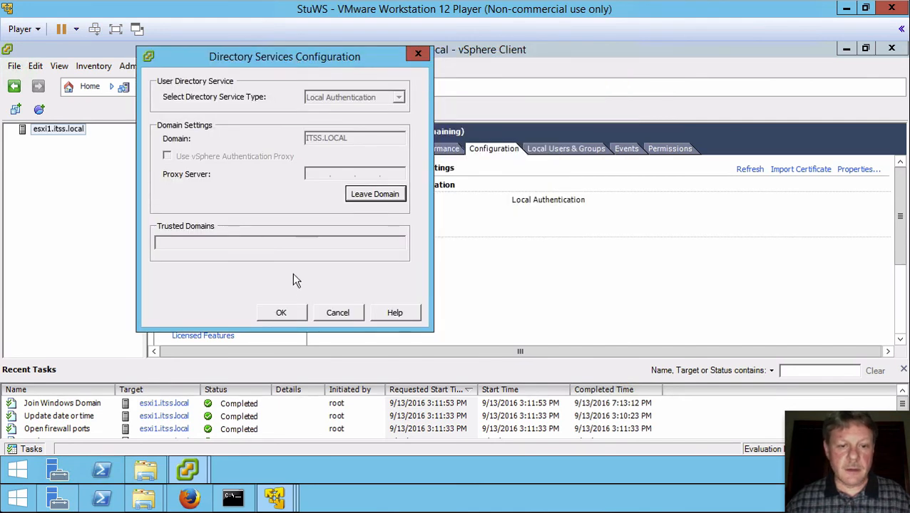
left_click(281, 314)
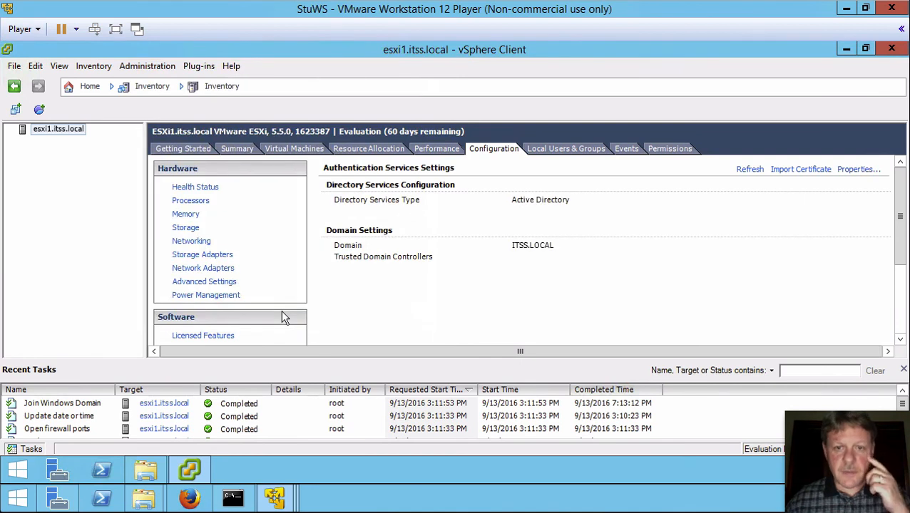